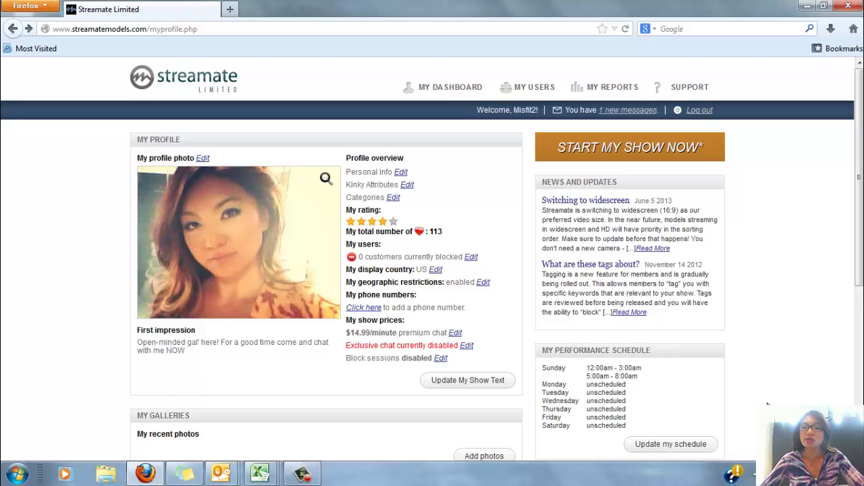
Open the HD Encoder instructions and download the Streamate-Medium Quality file (PC 16x9)
mouse_move(684, 91)
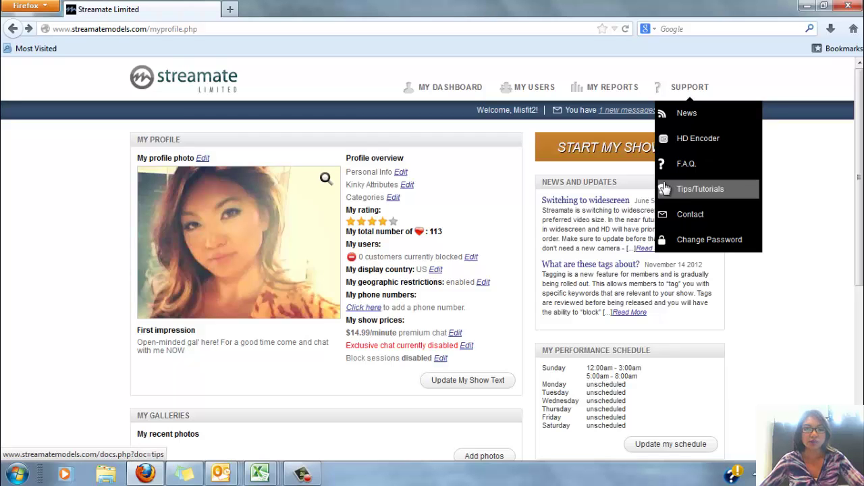
click(685, 137)
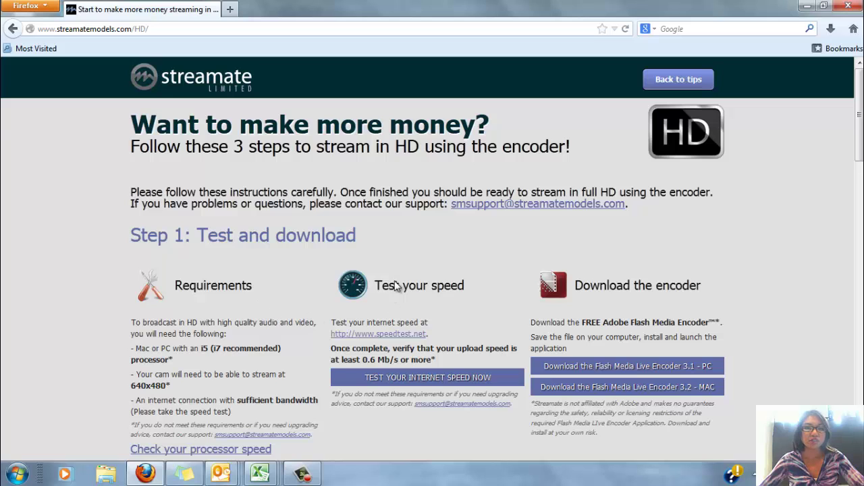
scroll(378, 257, down, 5)
scroll(378, 257, down, 2)
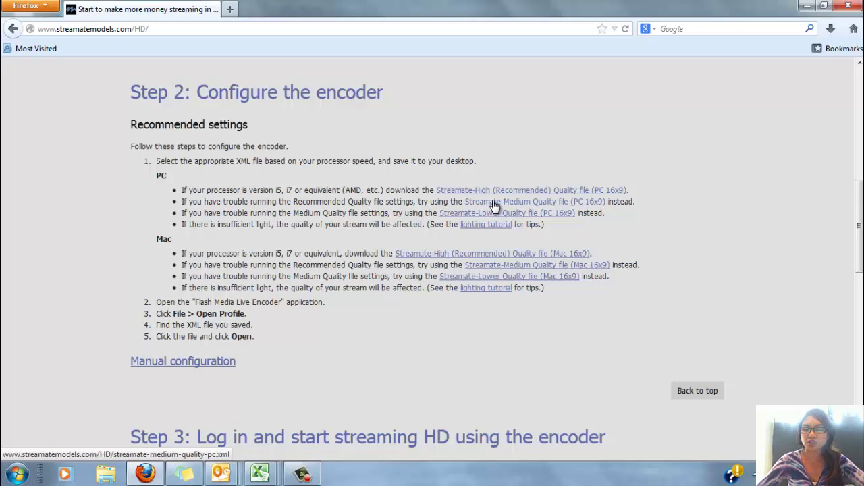
click(493, 206)
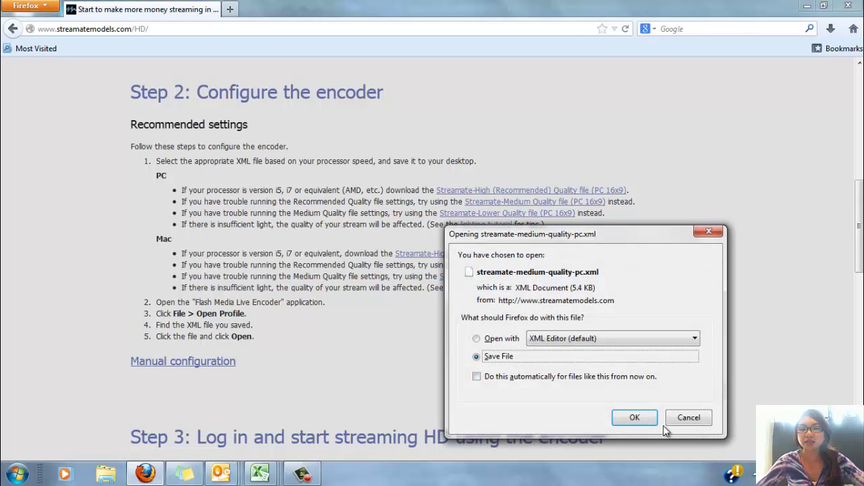
click(633, 417)
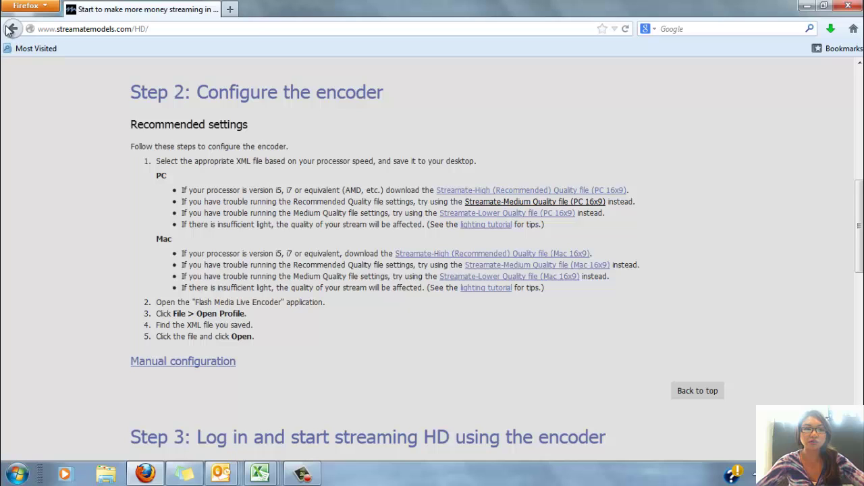
Launch Adobe Flash Media Live Encoder 3.1 and load the profile "2013. 07.10 SM MEDIUM QUALITY FILE" from the Downloads folder
click(16, 474)
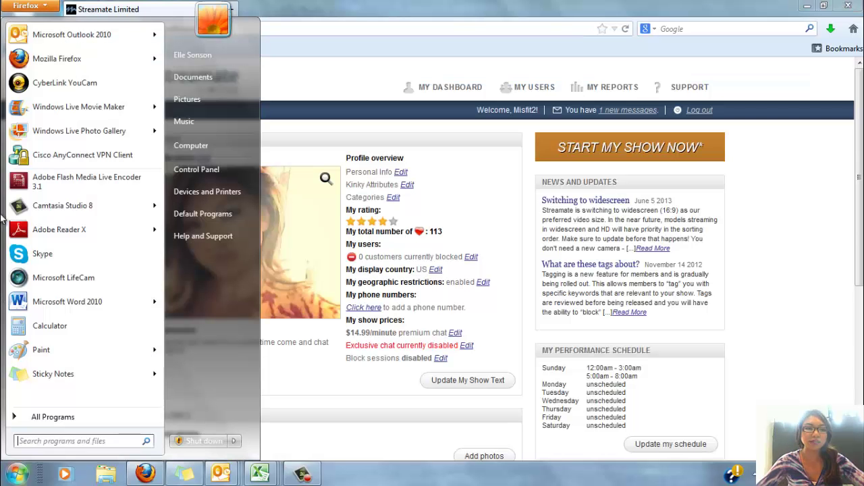
click(60, 177)
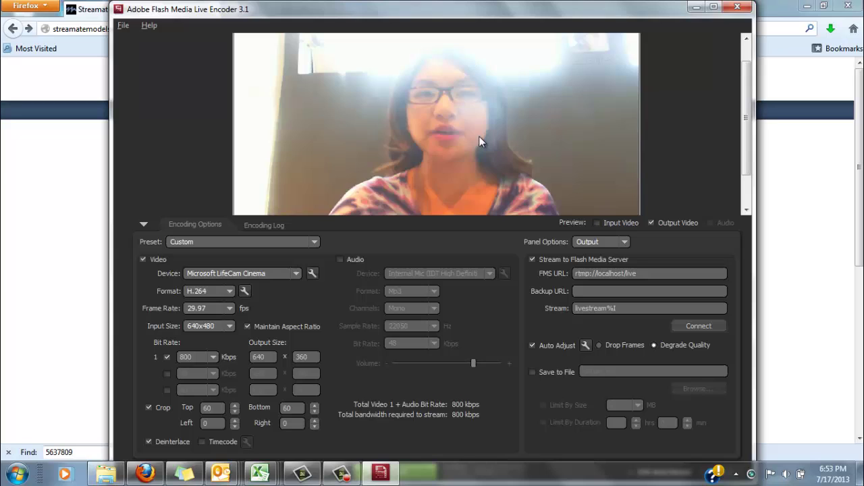
click(123, 25)
click(124, 35)
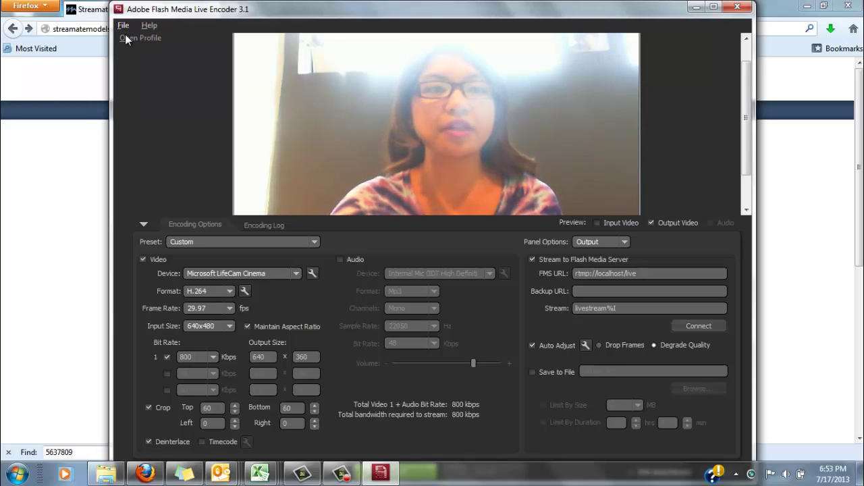
click(287, 169)
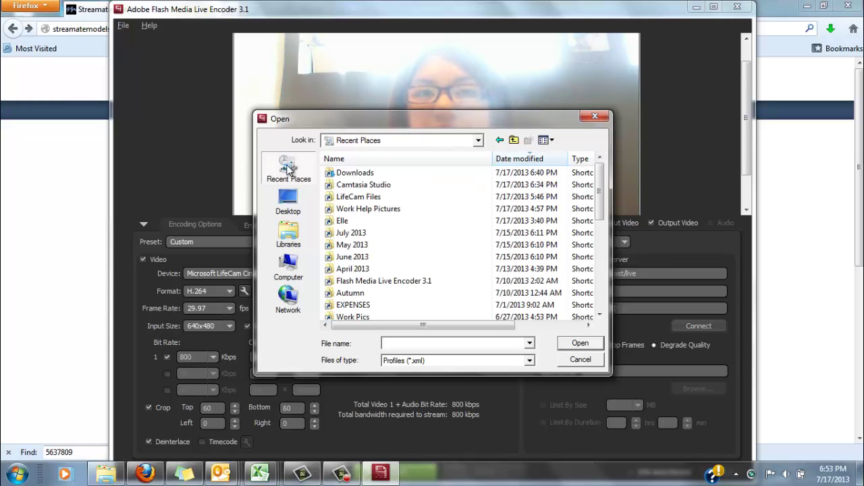
double_click(398, 174)
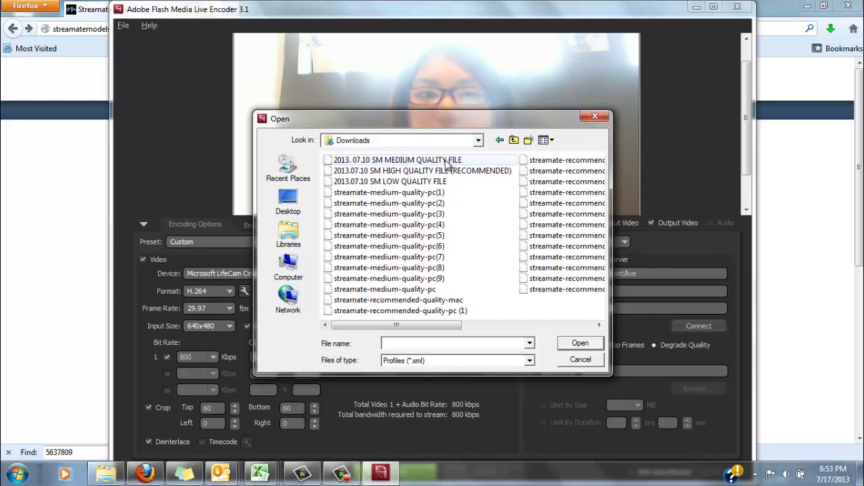
double_click(446, 160)
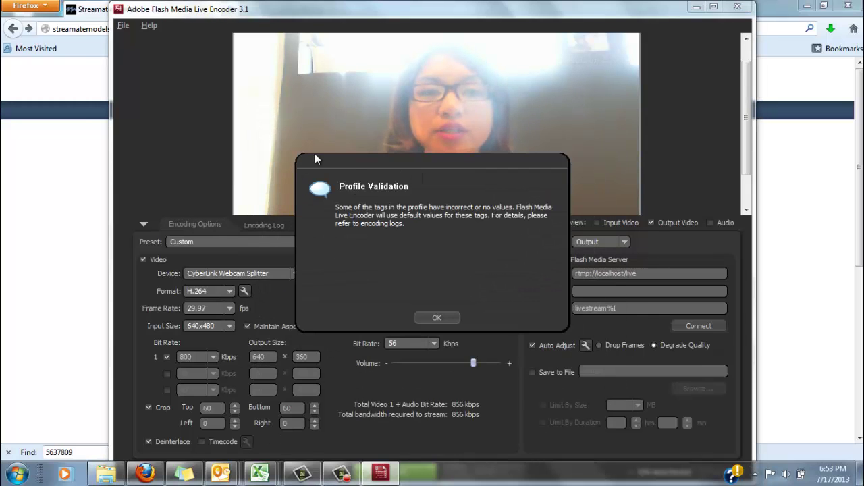
click(426, 317)
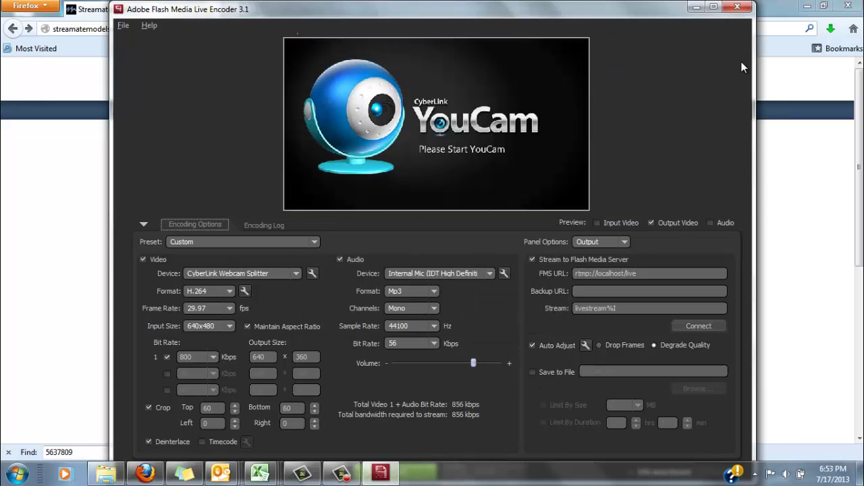
In the maximized encoder window, set the video device to Microsoft LifeCam Cinema and the output preview size to 100%
click(714, 7)
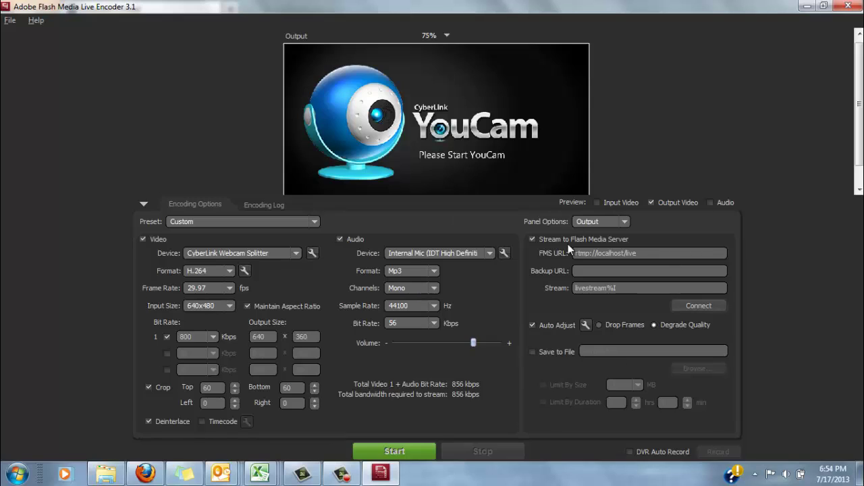
click(271, 222)
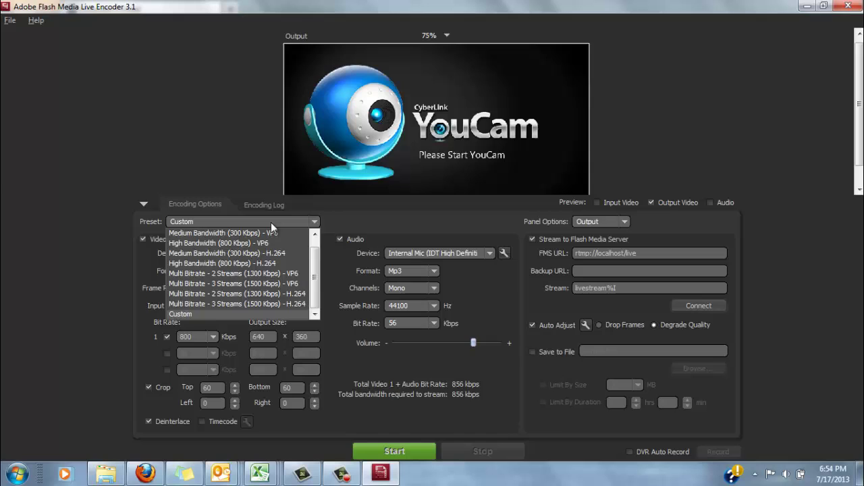
click(270, 222)
click(259, 253)
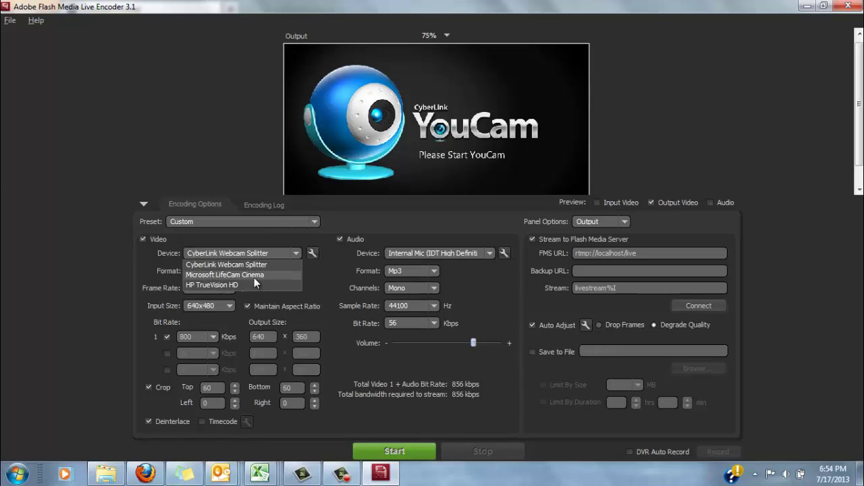
click(255, 275)
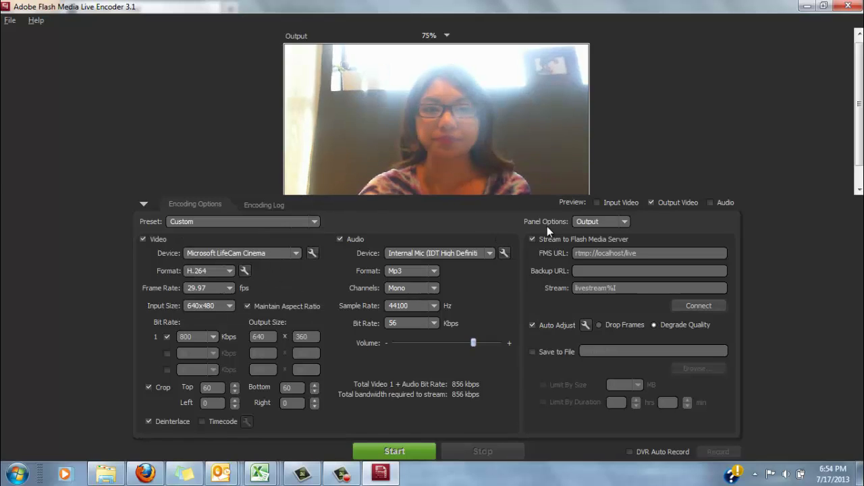
click(438, 35)
click(430, 79)
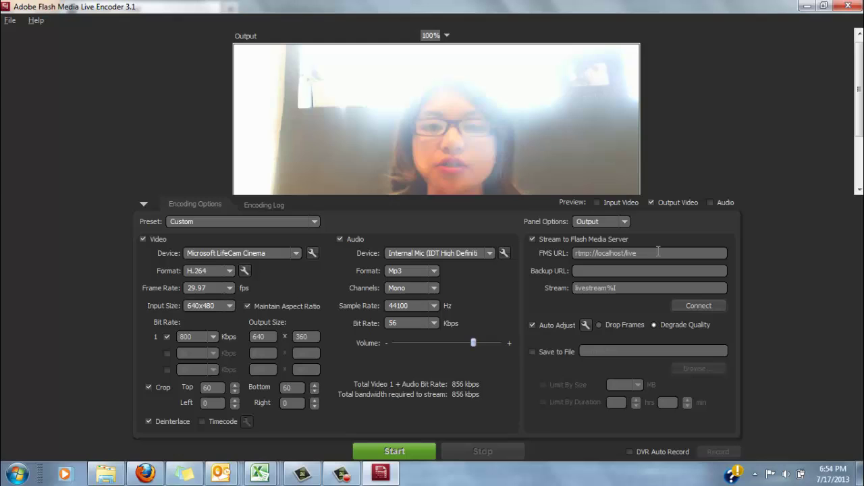
Clear the default FMS URL and Stream values in the encoder's output settings
key(Tab)
key(Delete)
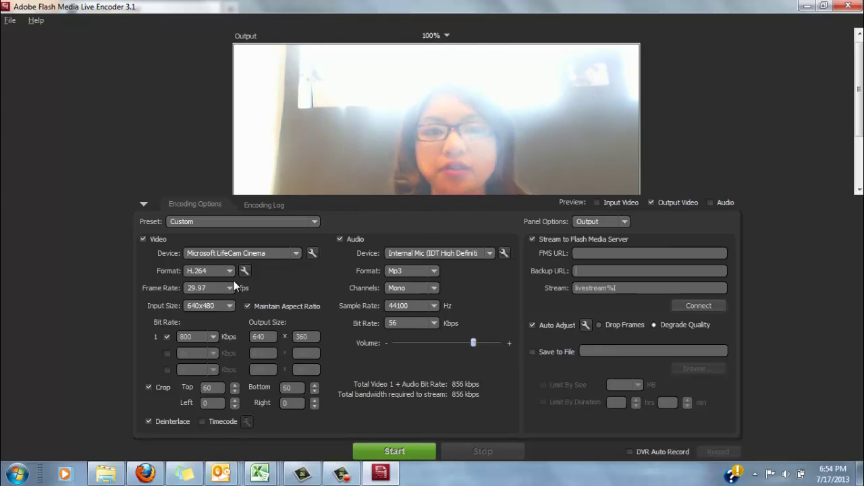
key(Tab)
key(Tab)
key(Delete)
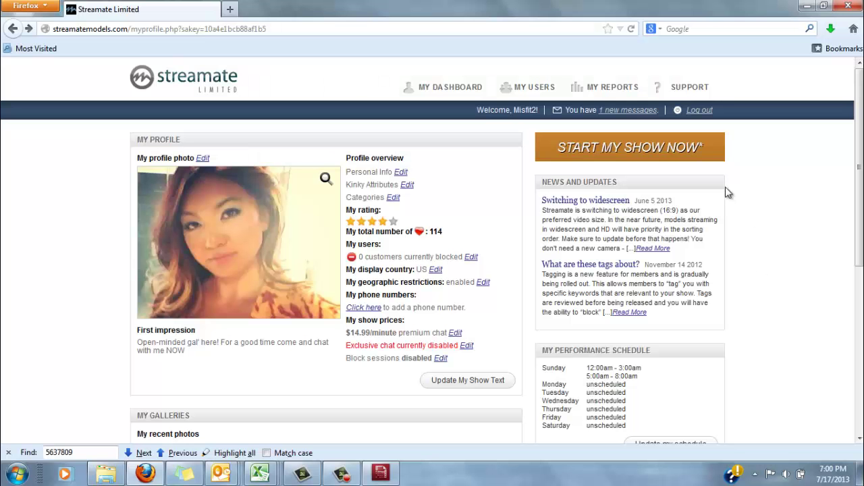
Switch to the Streamate page in Firefox and start a live show with the cam quality set to External Encoding
click(664, 148)
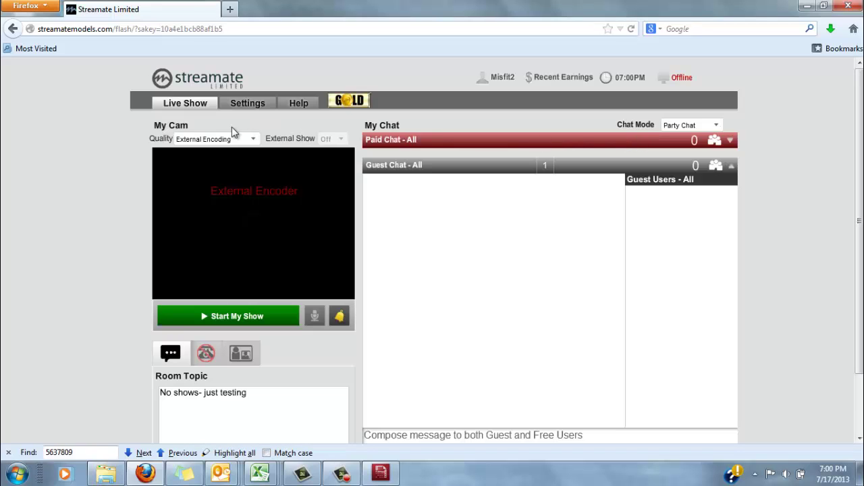
click(226, 140)
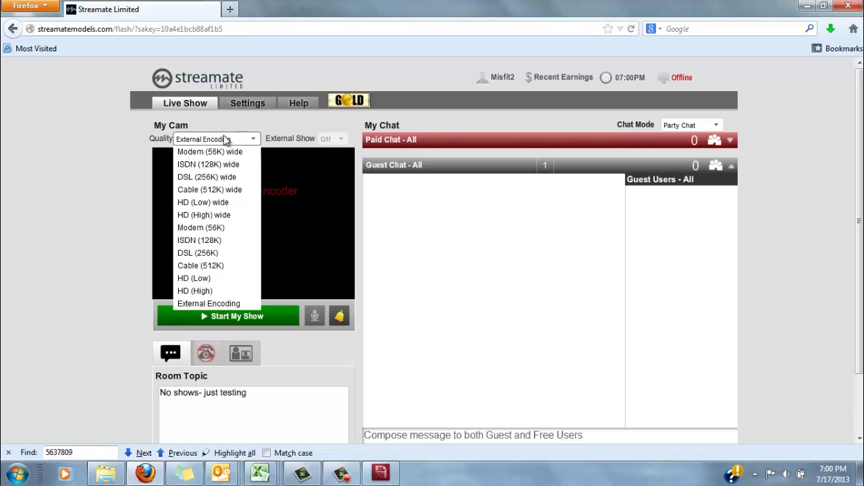
click(235, 305)
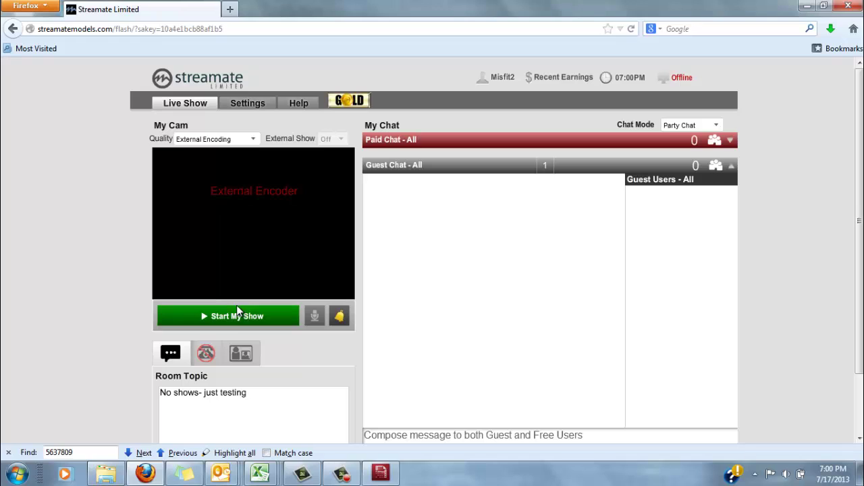
click(234, 319)
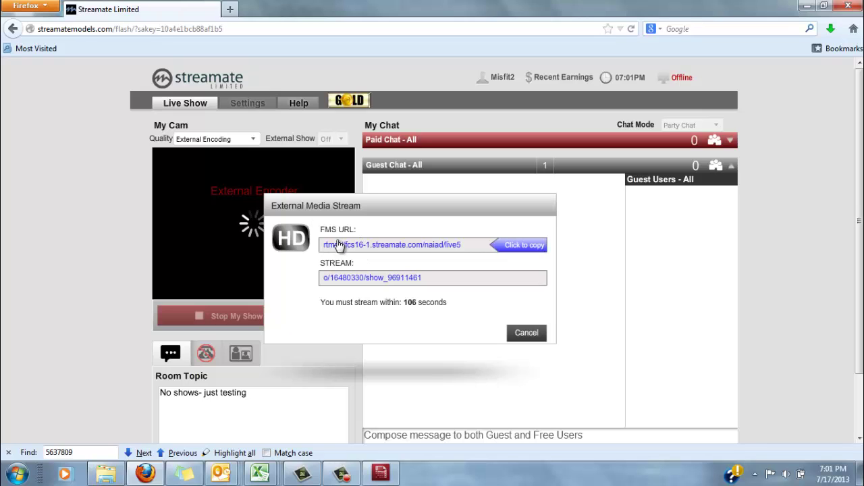
Switch to Flash Media Live Encoder and enter the FMS URL rtmp://fcs16-1.streamate.com/naiad/live5
click(389, 475)
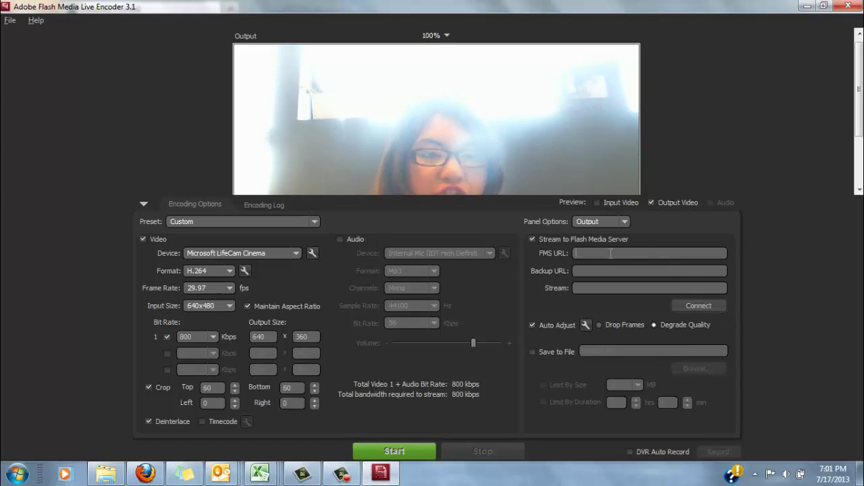
click(611, 253)
text(rtmp://fcs16-1.streamate.com/naiad/live5)
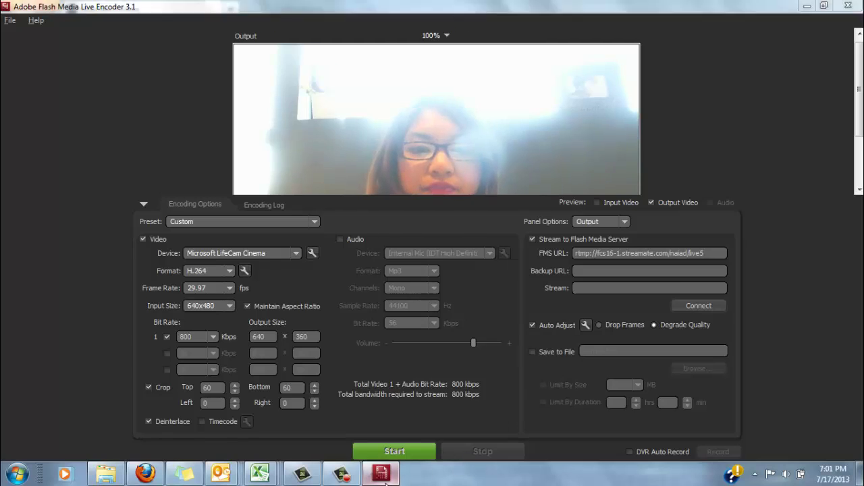
Copy the show's stream name from the External Media Stream dialog into the encoder's Stream field and start streaming
key(alt+Tab)
click(371, 280)
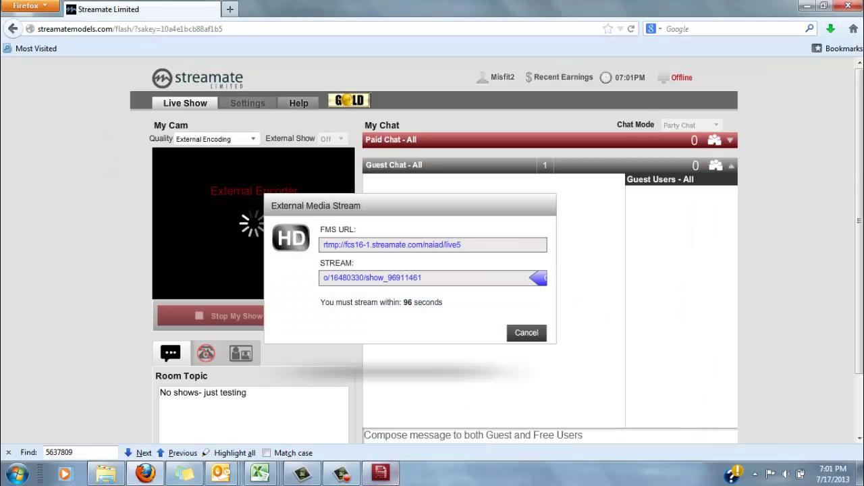
click(380, 472)
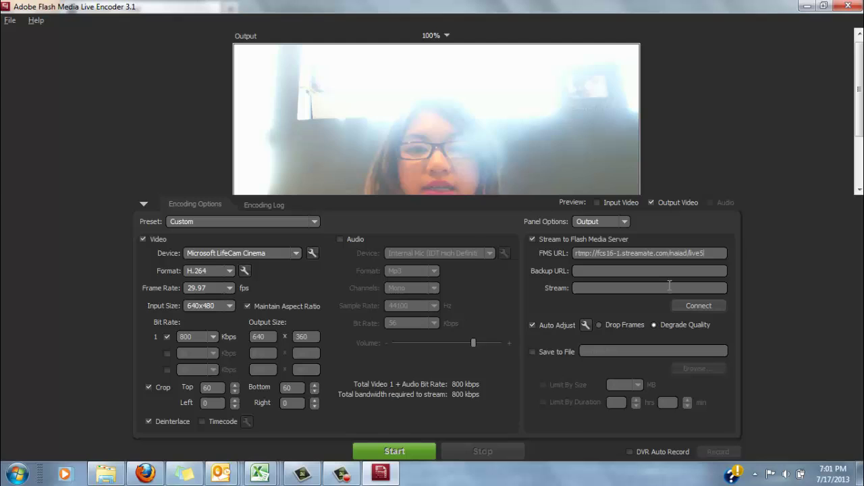
key(ctrl+v)
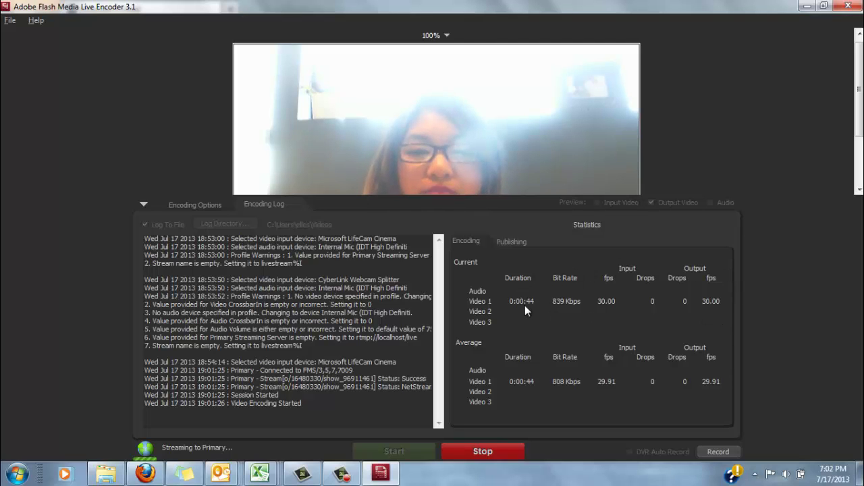
Review the encoding options and the encoding log's bit rate and frame statistics during the stream
click(180, 205)
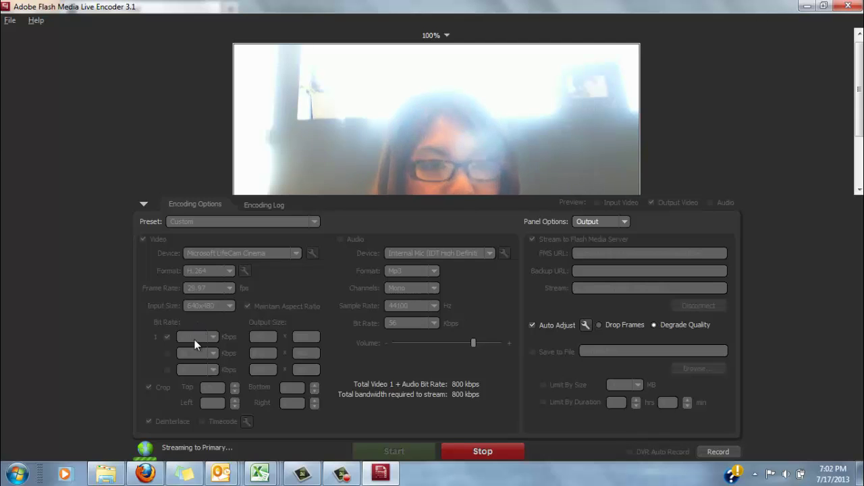
click(265, 205)
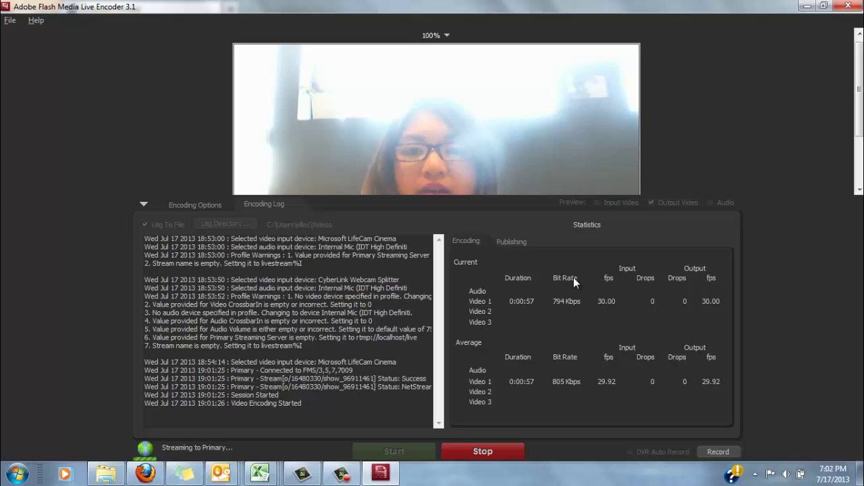